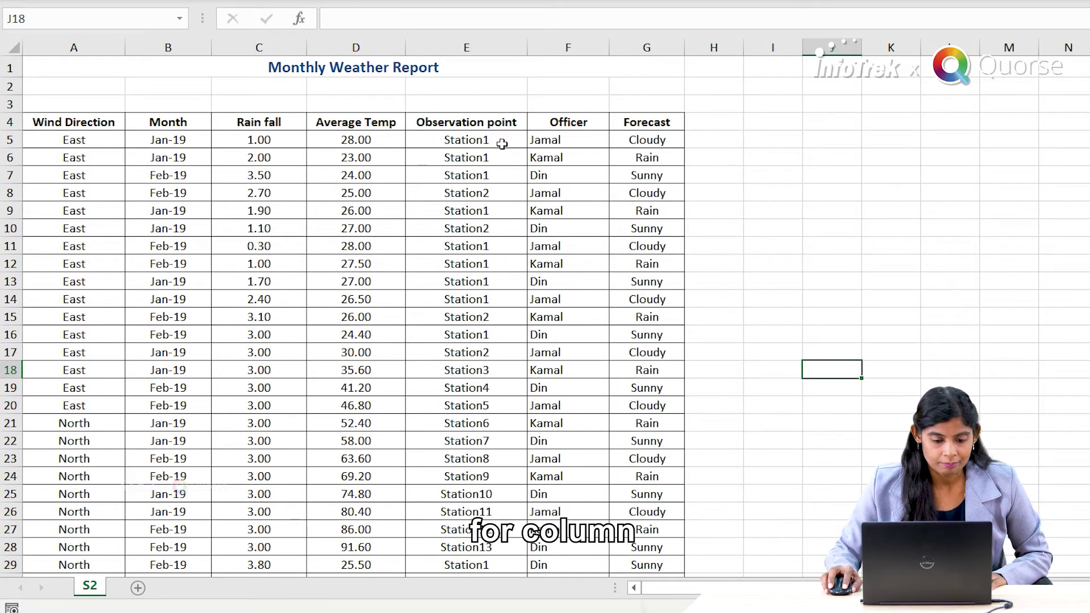
- Freeze panes at cell B5, locking rows 1-4 and the Wind Direction column
click(105, 141)
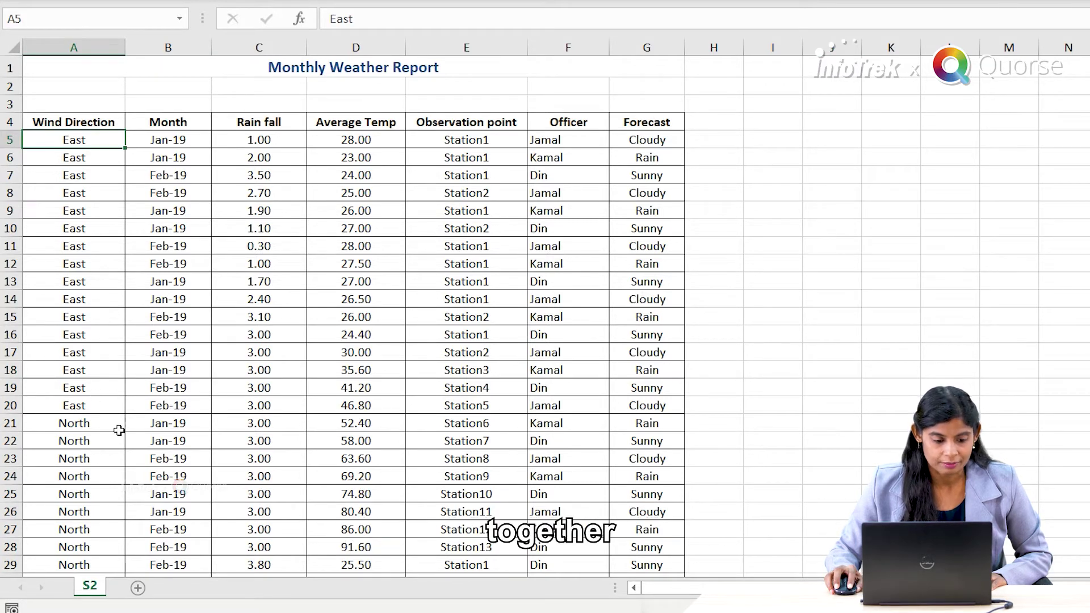
click(193, 143)
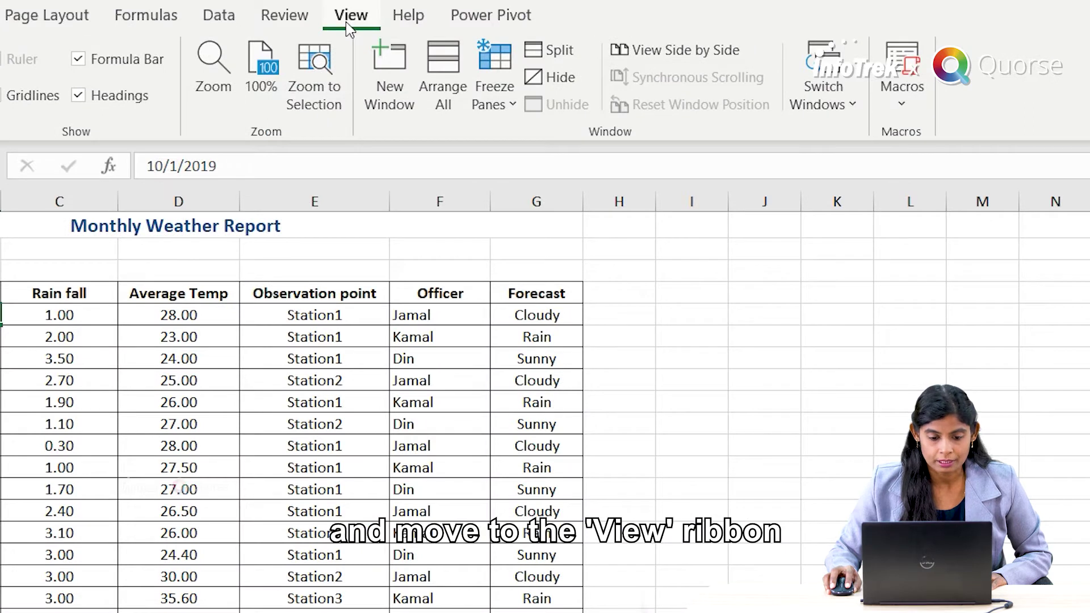
click(503, 101)
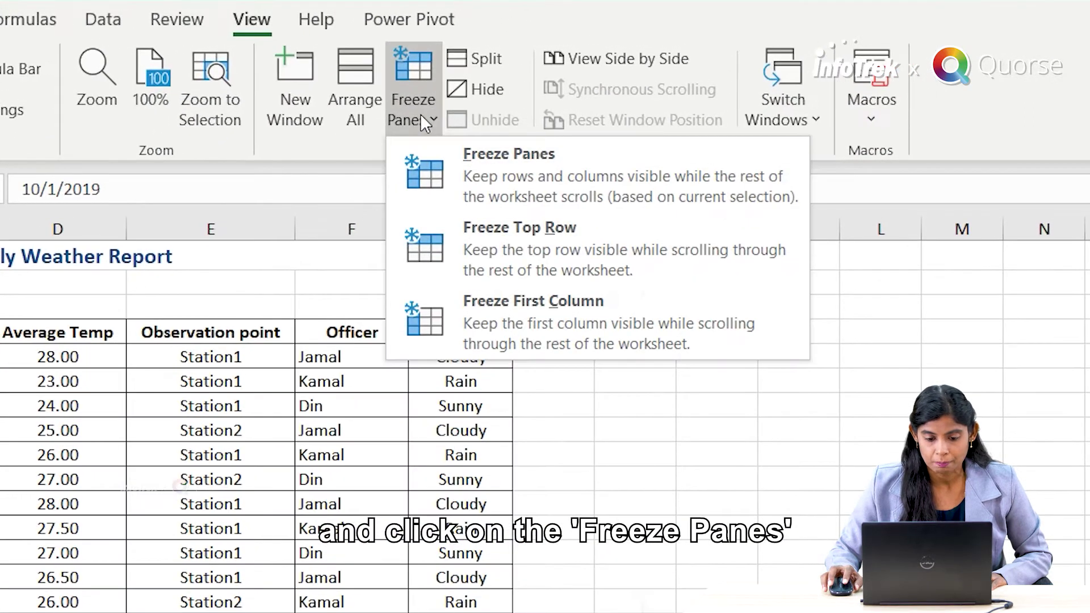
click(496, 189)
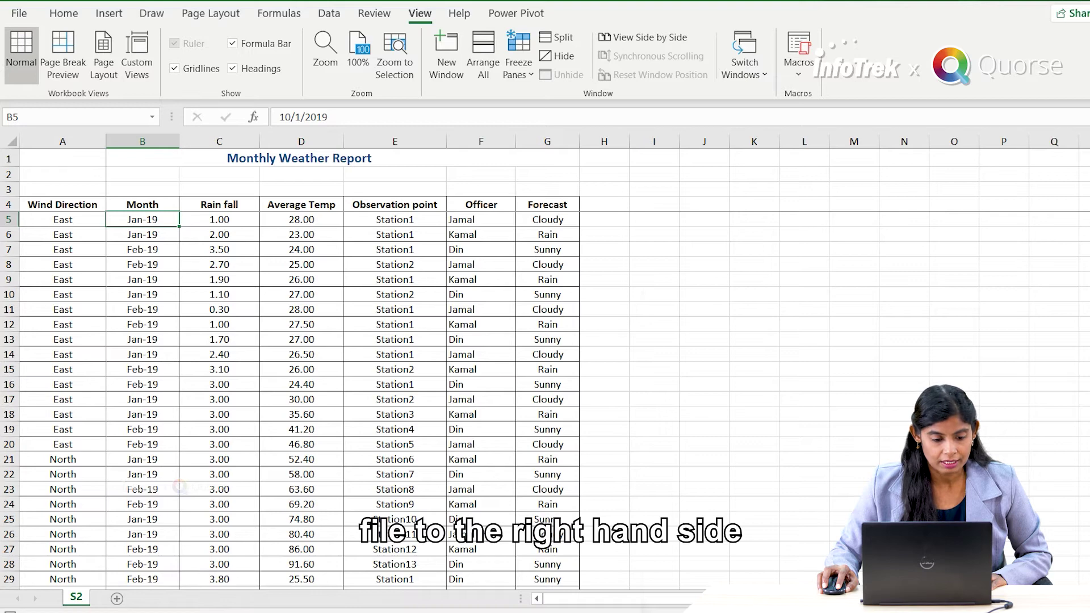
scroll(545, 366, right, 1)
scroll(545, 366, right, 1)
scroll(545, 366, right, 1)
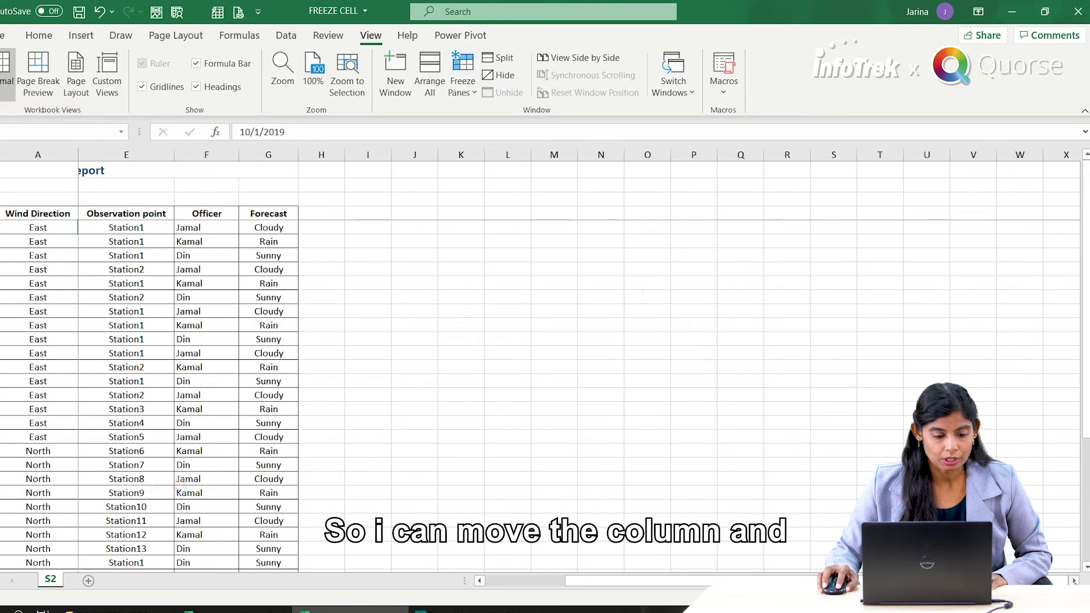
scroll(178, 481, right, 1)
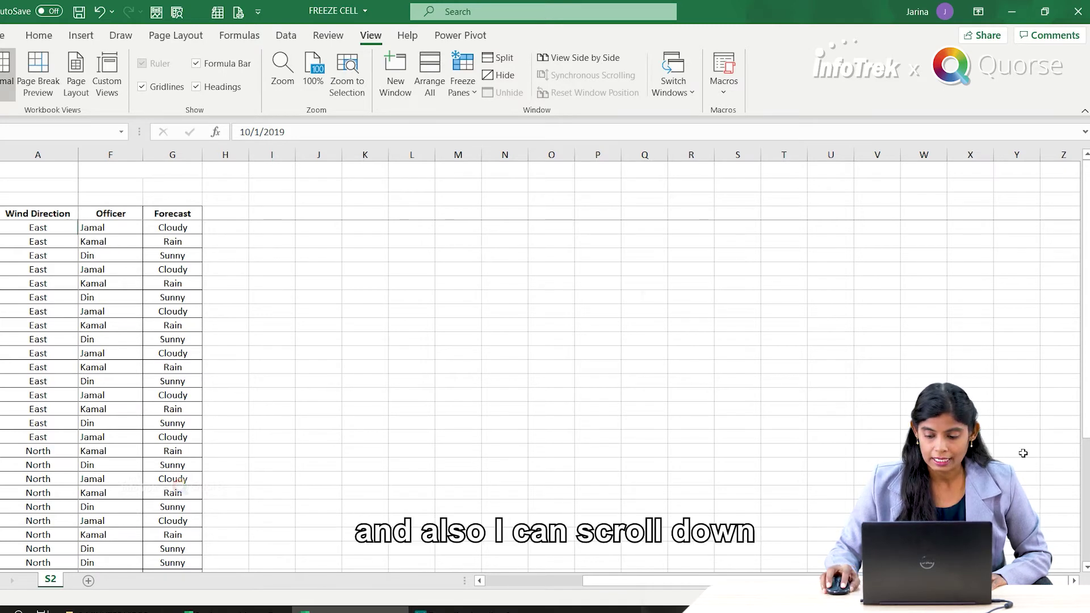
scroll(176, 486, down, 1)
scroll(176, 486, down, 1)
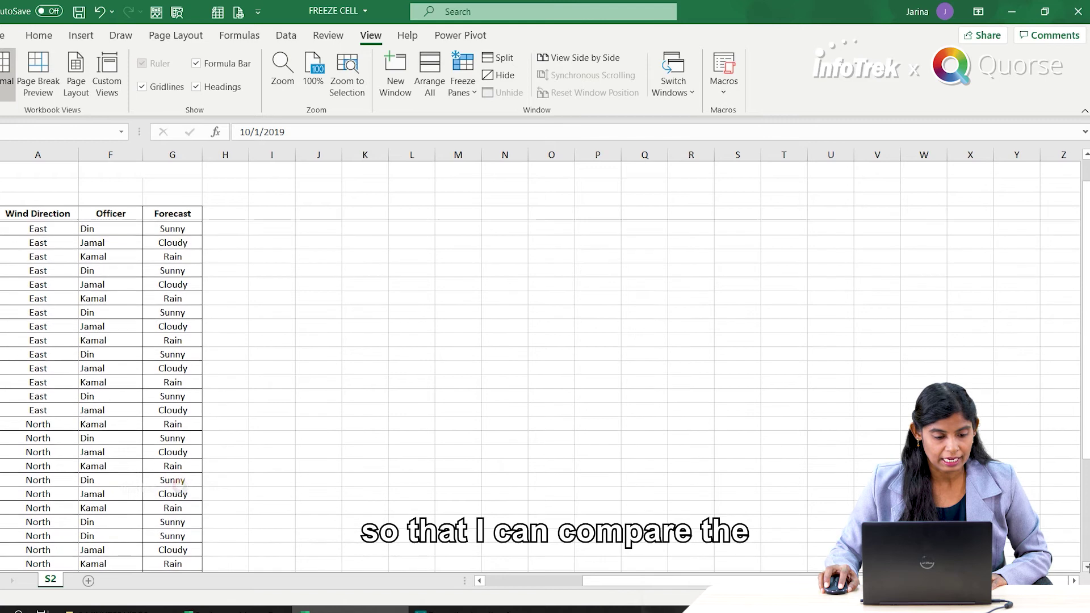
scroll(175, 485, down, 1)
scroll(177, 483, down, 2)
scroll(177, 481, down, 2)
scroll(178, 481, down, 3)
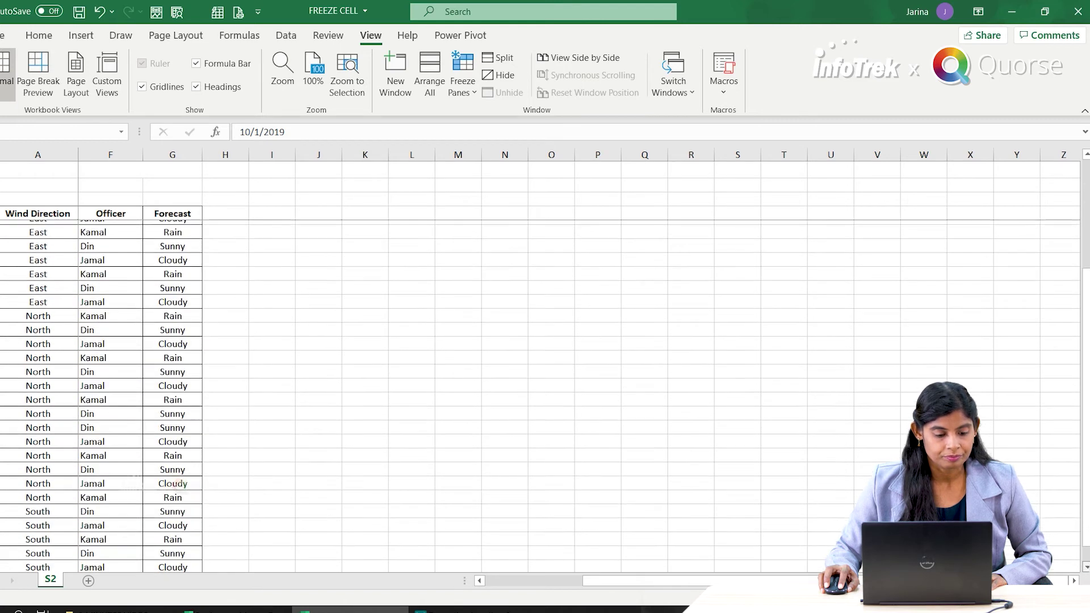
scroll(178, 481, down, 2)
scroll(177, 481, down, 2)
scroll(176, 481, down, 2)
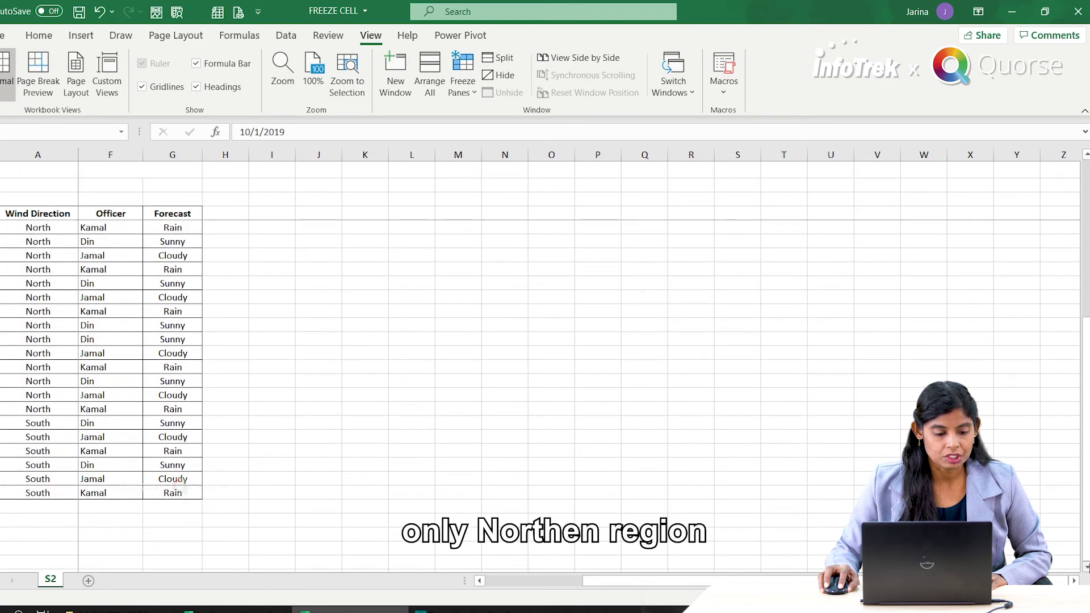